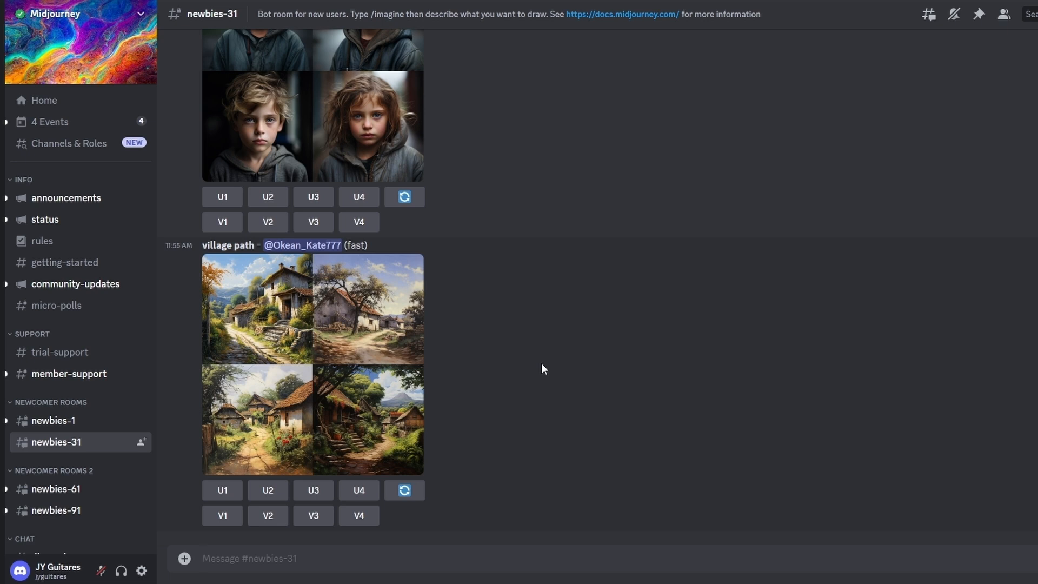
Start an /imagine command in the newbies-31 channel and enter the prompt "electric guitar body"
{"action": "type", "text": "/i"}
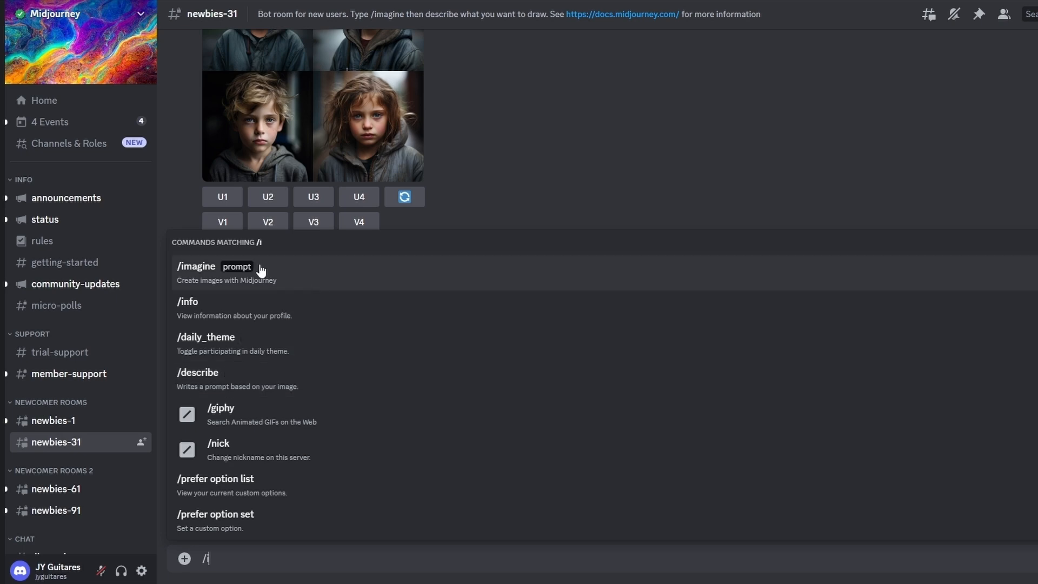
{"action": "left_click", "coordinate": [262, 271]}
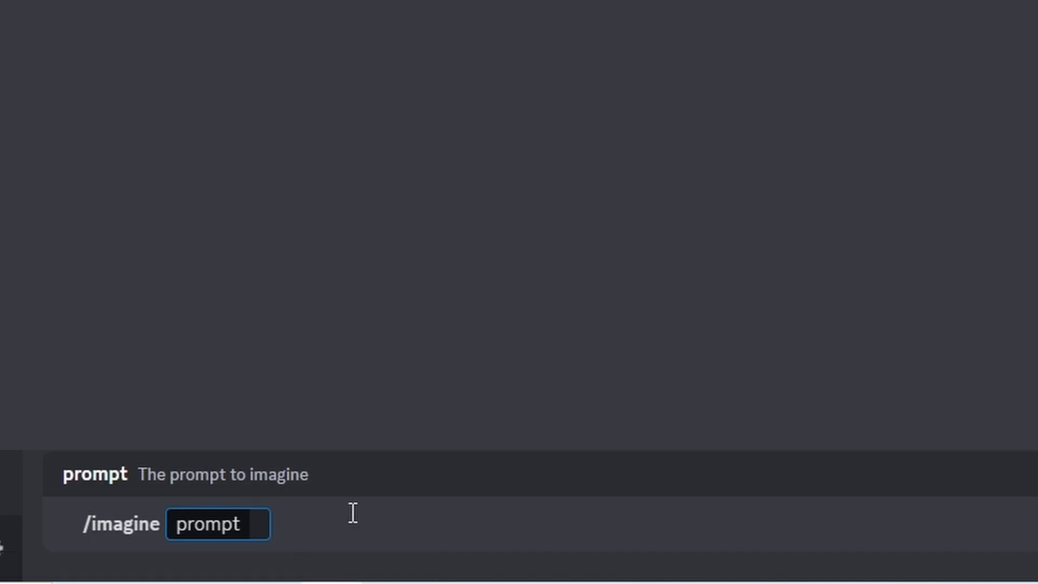
{"action": "type", "text": "ele"}
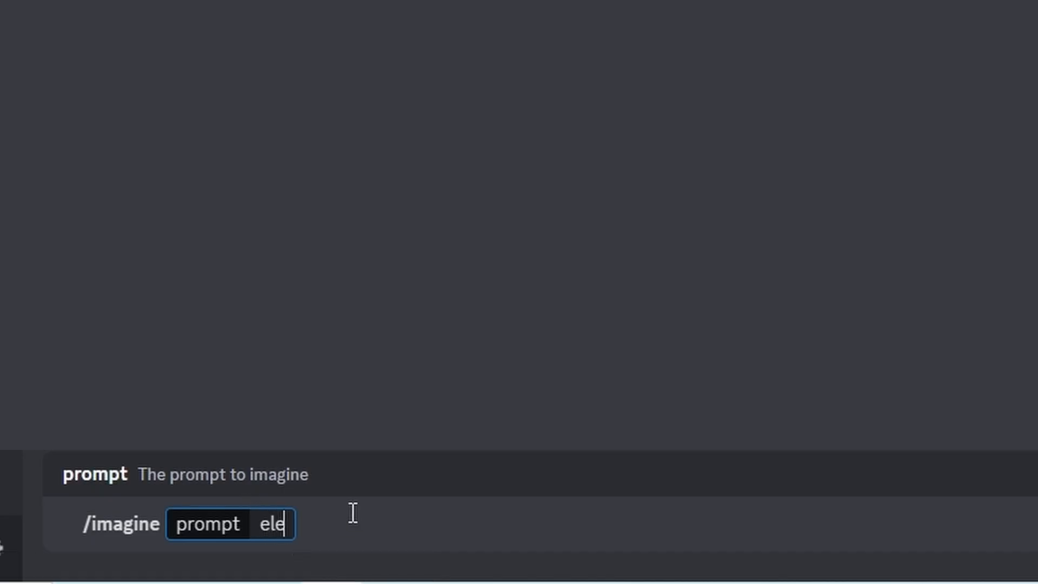
{"action": "type", "text": "ctr"}
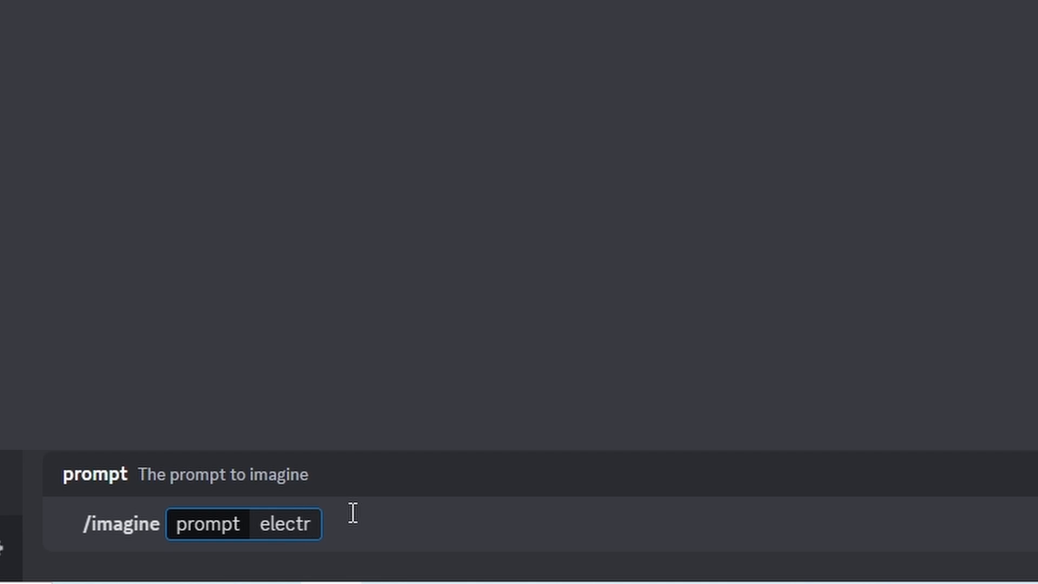
{"action": "type", "text": "ic guitra body"}
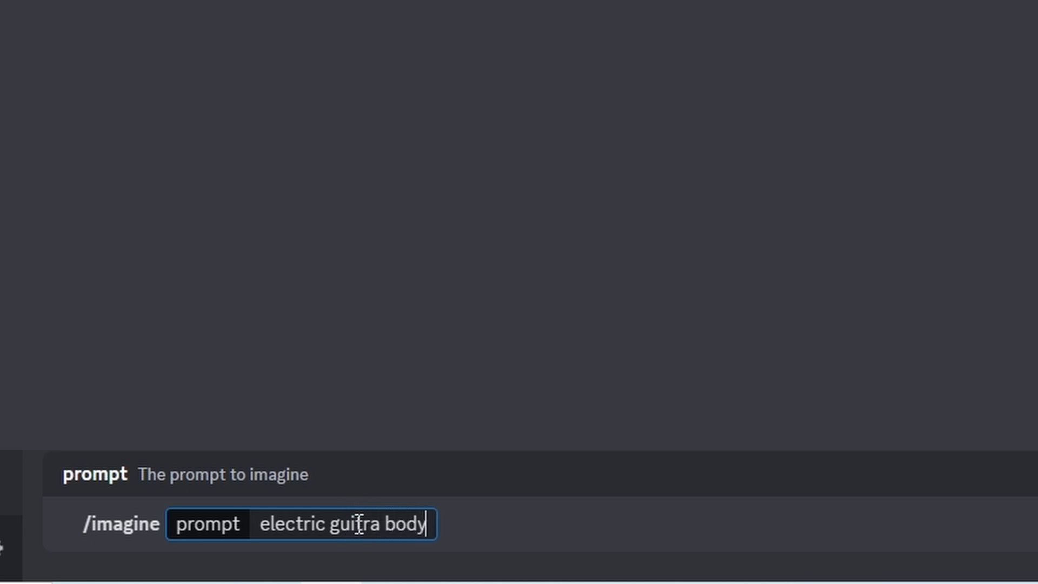
{"action": "left_click_drag", "start_coordinate": [364, 524], "coordinate": [381, 524]}
{"action": "type", "text": "ar body, two hoe"}
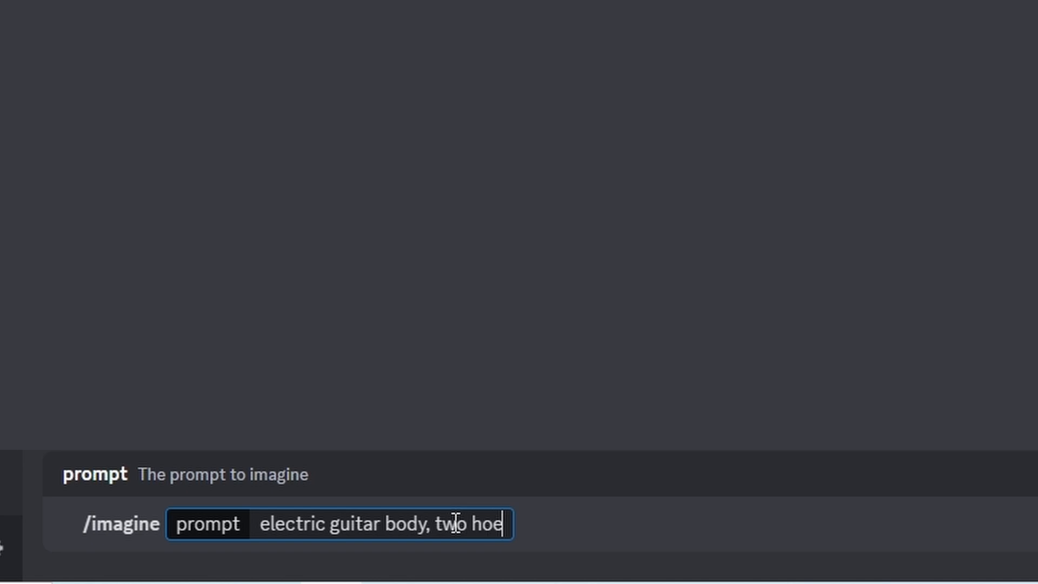
Extend the guitar prompt with ", two horns, dark metal style"
{"action": "key", "text": "BackSpace"}
{"action": "type", "text": "rns"}
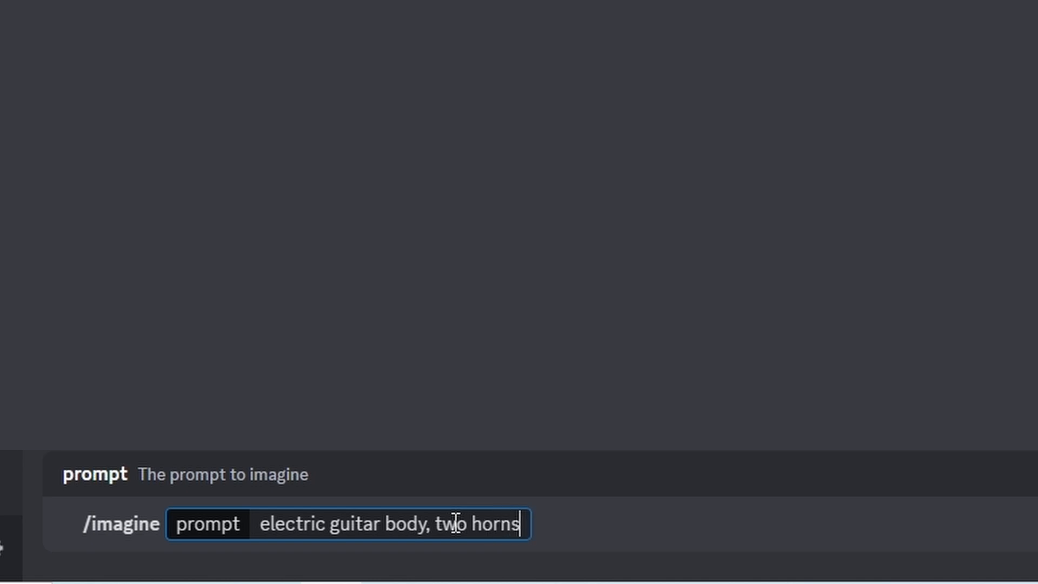
{"action": "type", "text": ", "}
{"action": "type", "text": "d"}
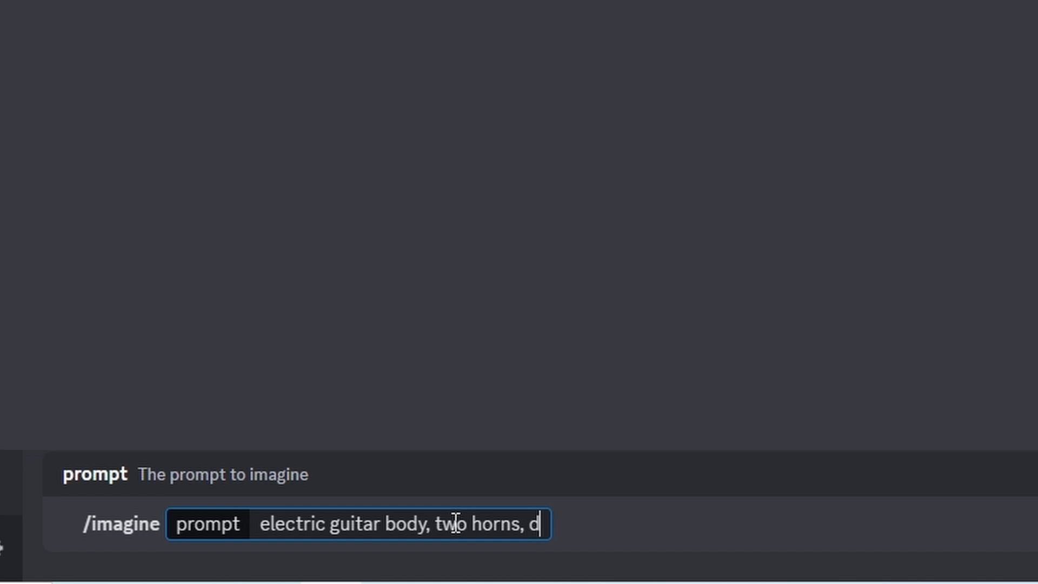
{"action": "type", "text": "ark me"}
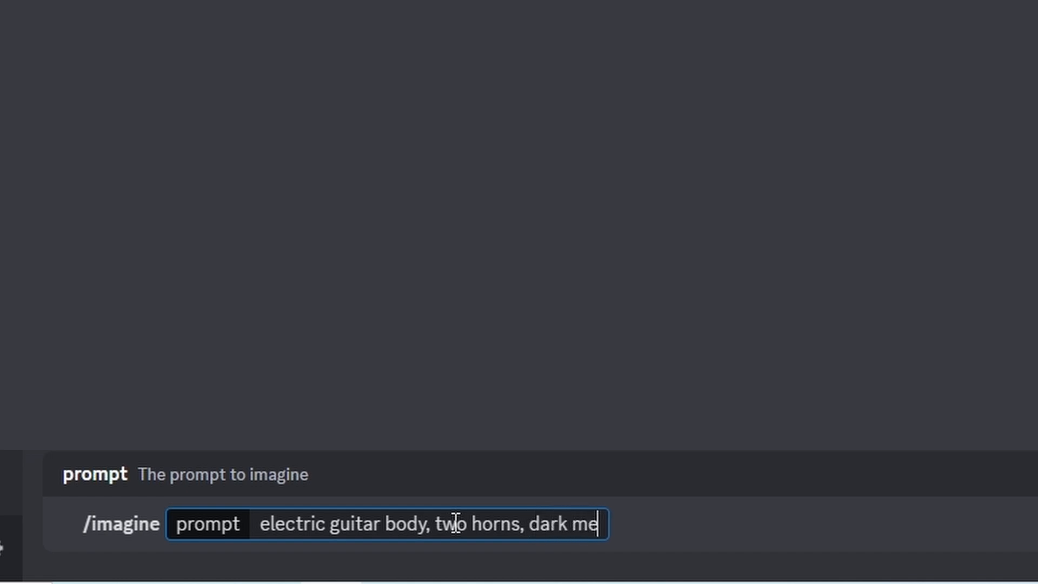
{"action": "type", "text": "tal styl"}
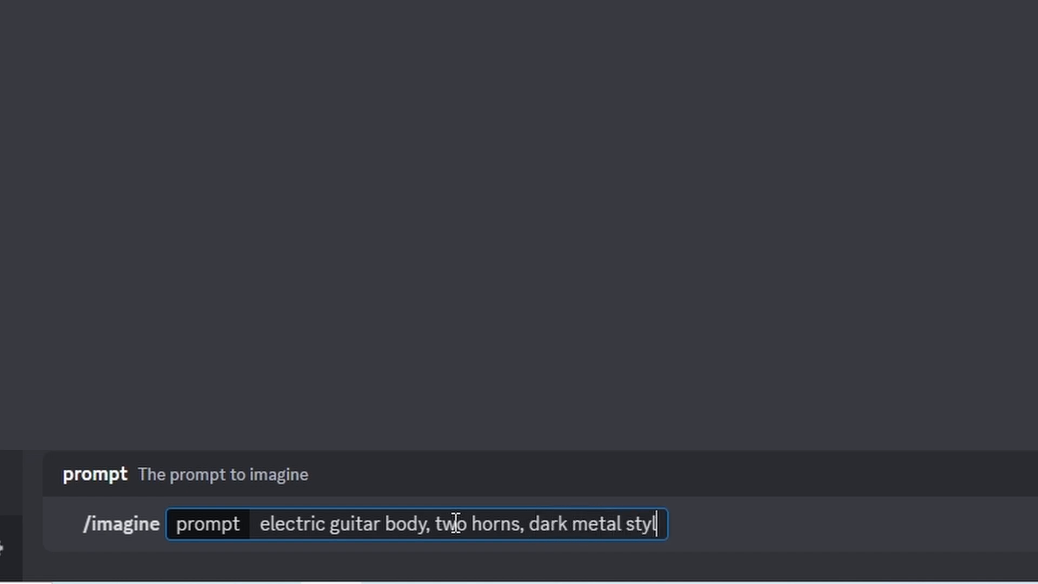
{"action": "type", "text": "e, "}
{"action": "type", "text": "simpl"}
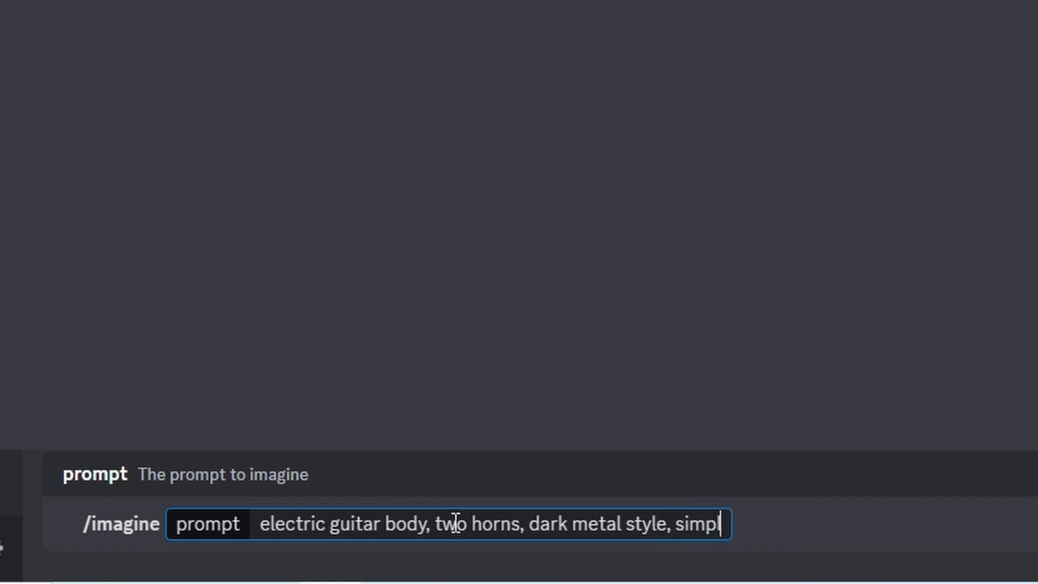
{"action": "type", "text": "istic"}
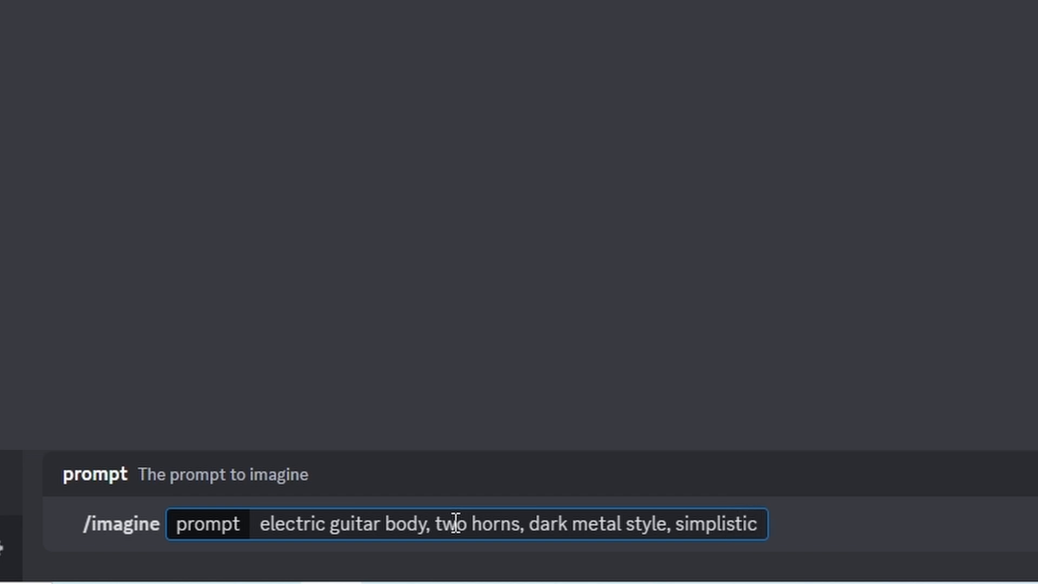
{"action": "type", "text": ", wh"}
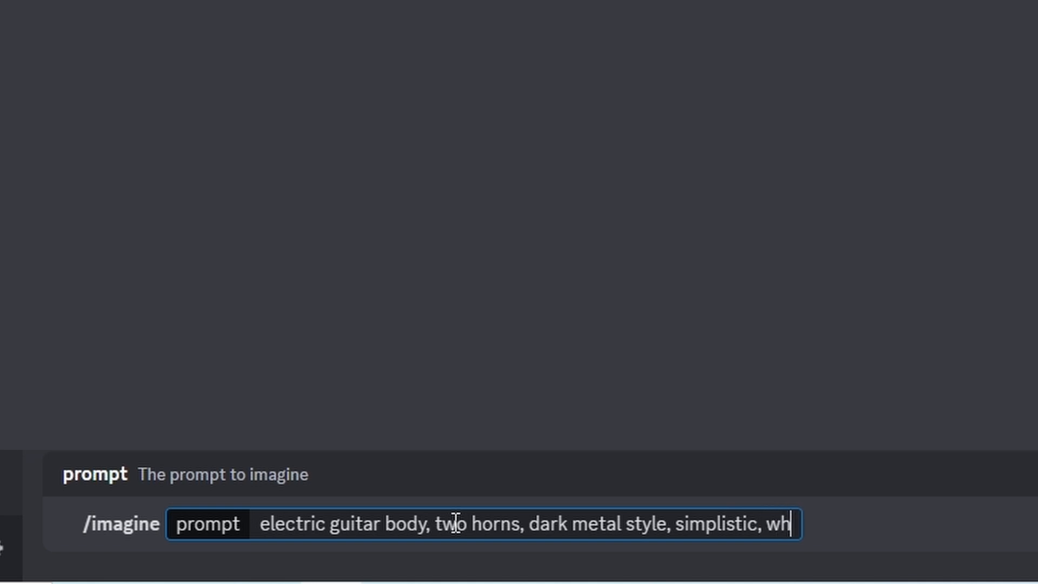
{"action": "type", "text": "ite backgri=ound"}
Add ", simplistic, white background" to the guitar prompt and submit it to generate the images
{"action": "key", "text": "BackSpace"}
{"action": "key", "text": "BackSpace"}
{"action": "key", "text": "BackSpace"}
{"action": "key", "text": "BackSpace"}
{"action": "key", "text": "BackSpace"}
{"action": "key", "text": "BackSpace"}
{"action": "type", "text": "ound"}
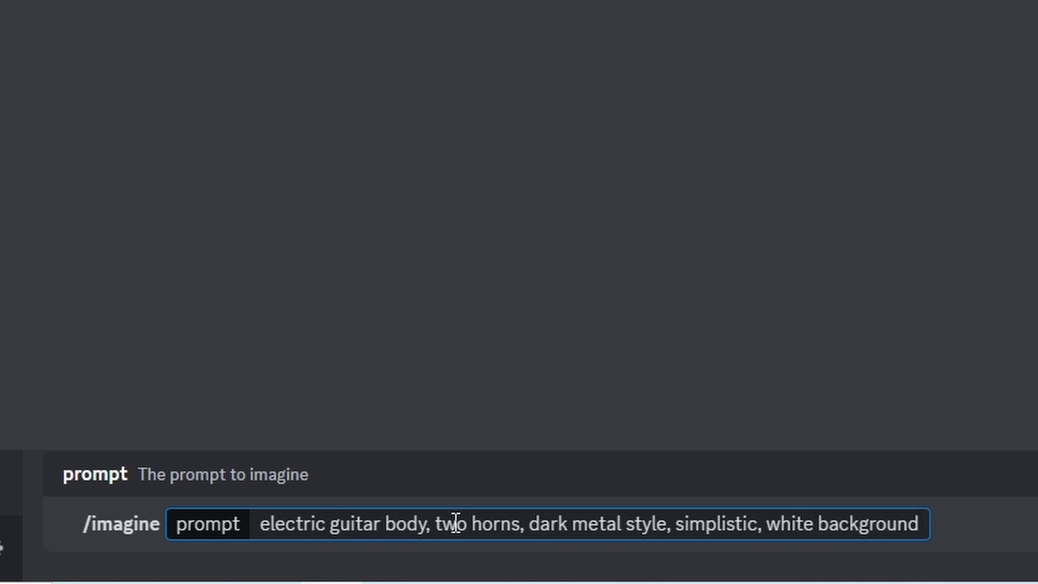
{"action": "key", "text": "Return"}
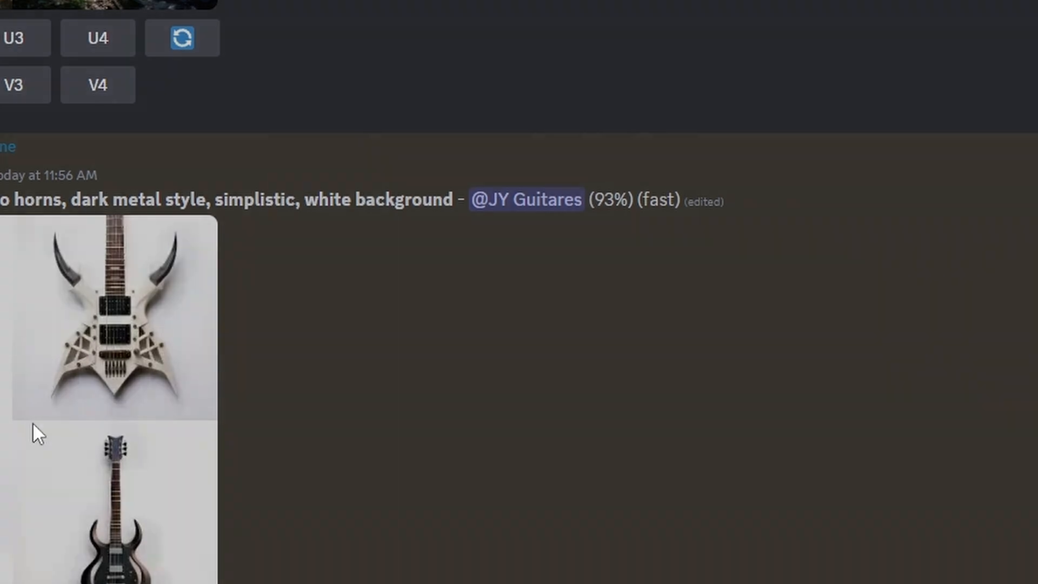
Enlarge the generated guitar image grid to examine the four designs, then close the preview
{"action": "left_click", "coordinate": [35, 429]}
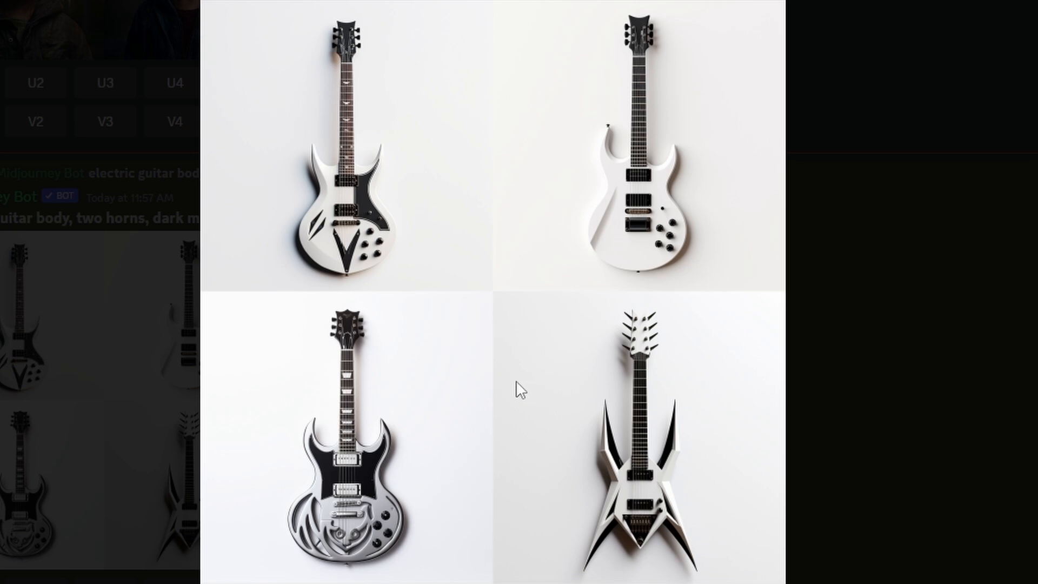
{"action": "left_click", "coordinate": [922, 427]}
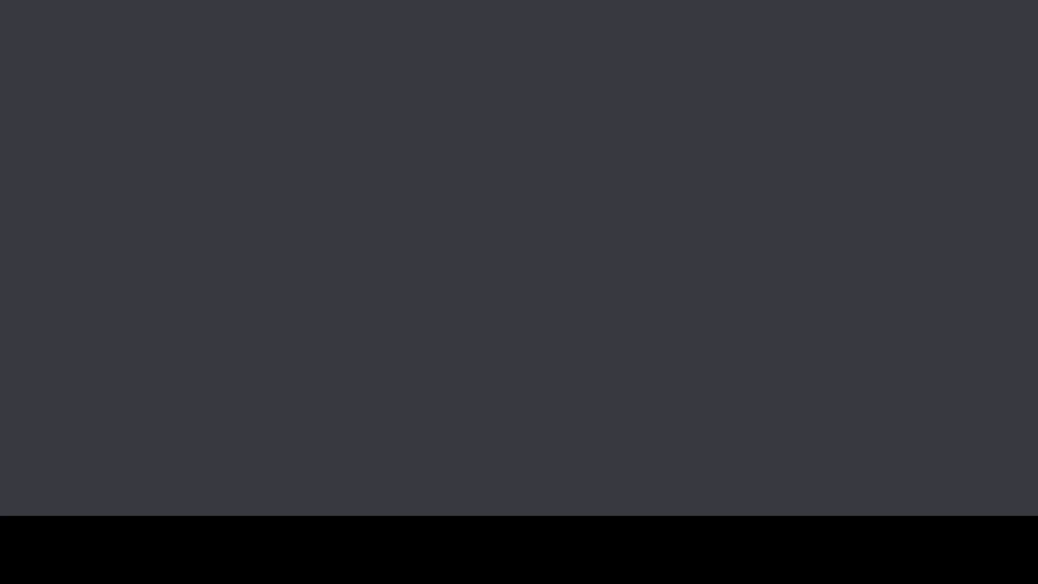
Submit the /imagine prompt "Evil climbing ivy, green wood marquetry, multiple screaming yellow skulls, minimalistic, --ar 1:9"
{"action": "type", "text": "/imagine"}
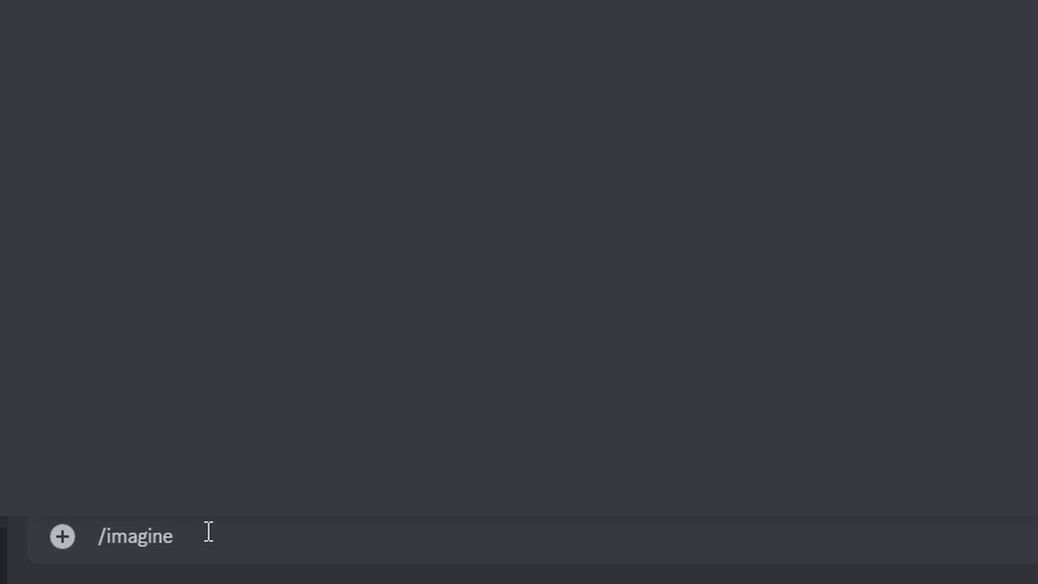
{"action": "key", "text": "Tab"}
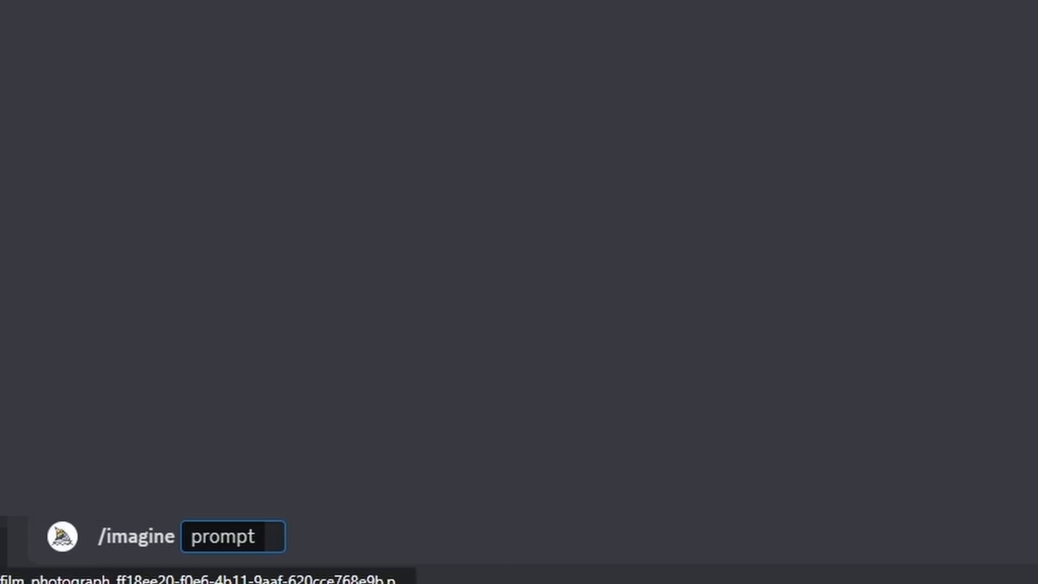
{"action": "type", "text": "Evil climbing ivy, green wood marquetry, multiple screaming yellow skulls, minimalistic,"}
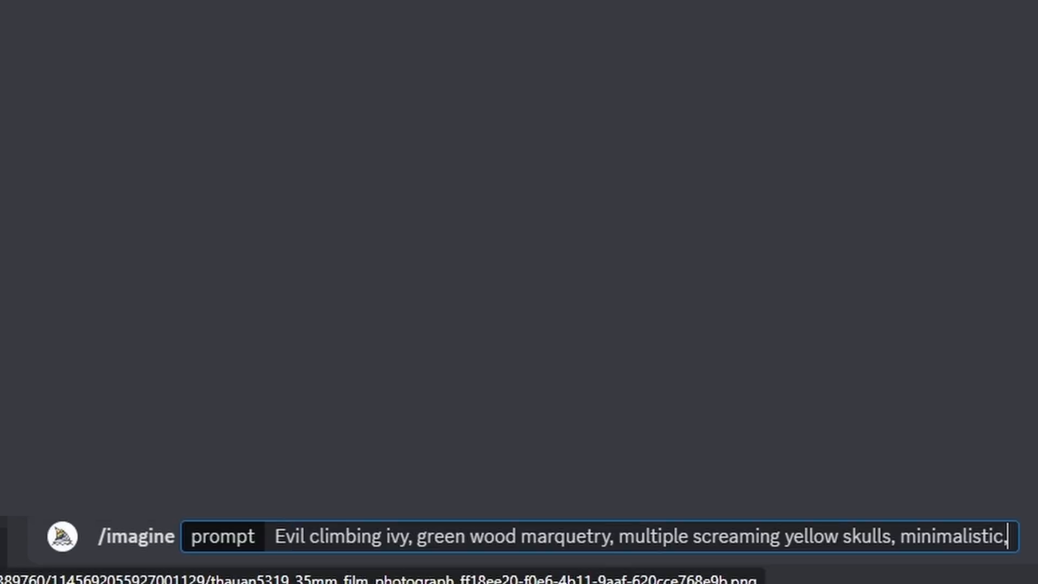
{"action": "type", "text": "--a"}
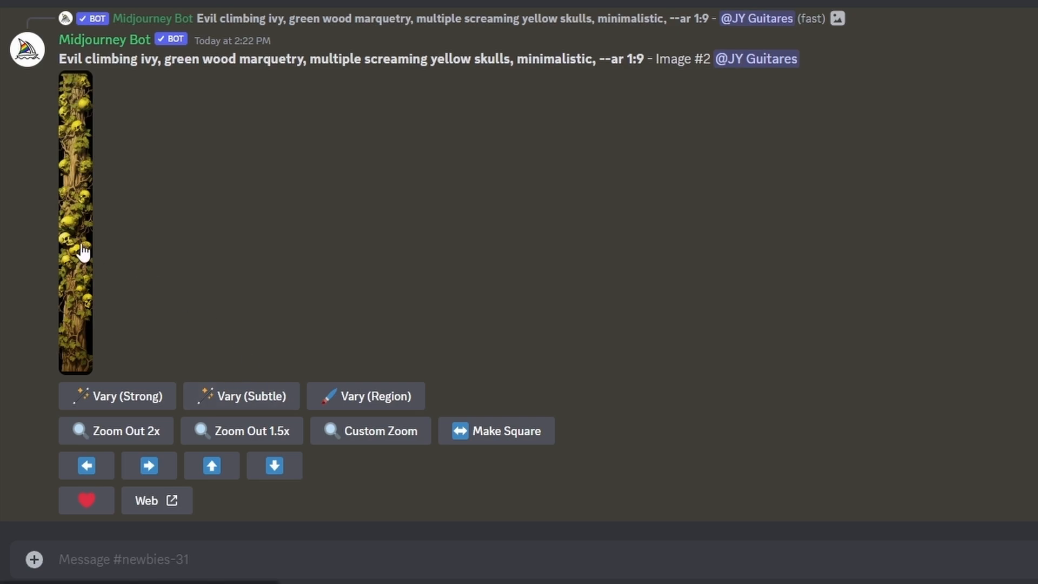
Enlarge the upscaled second ivy-and-skulls image and open it in the browser
{"action": "left_click", "coordinate": [84, 251]}
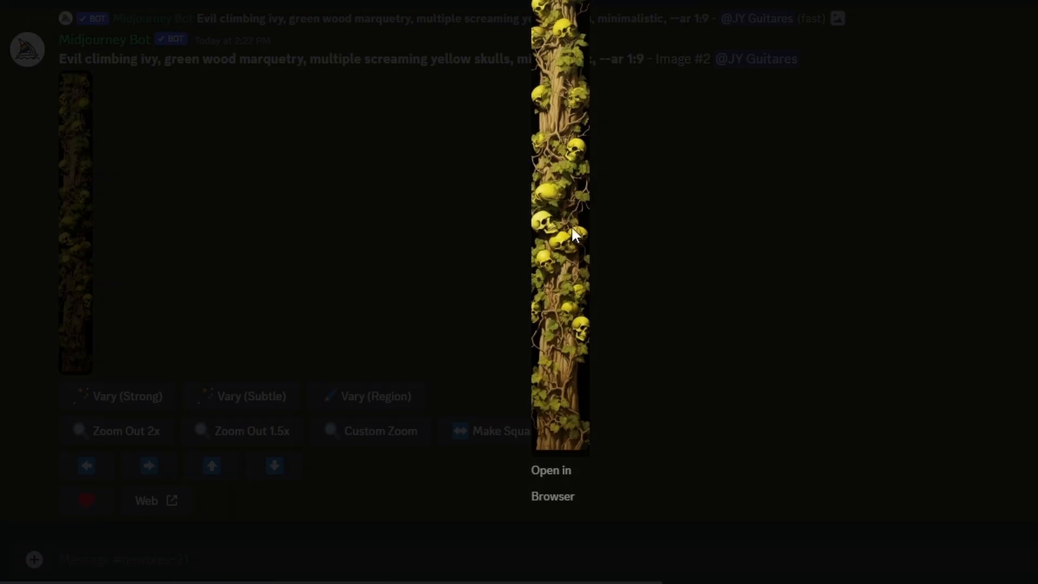
{"action": "left_click", "coordinate": [559, 470]}
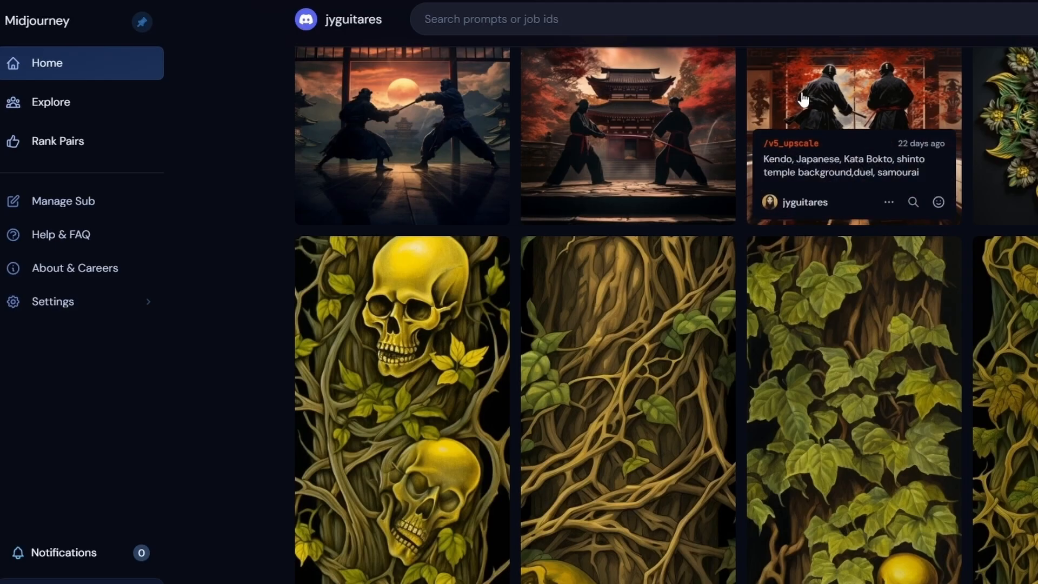
Browse the Midjourney home gallery for ivy-and-skull artwork and open the image with the single large yellow-green skull
{"action": "scroll", "coordinate": [803, 89], "scroll_direction": "up", "scroll_amount": 5}
{"action": "scroll", "coordinate": [802, 90], "scroll_direction": "down", "scroll_amount": 8}
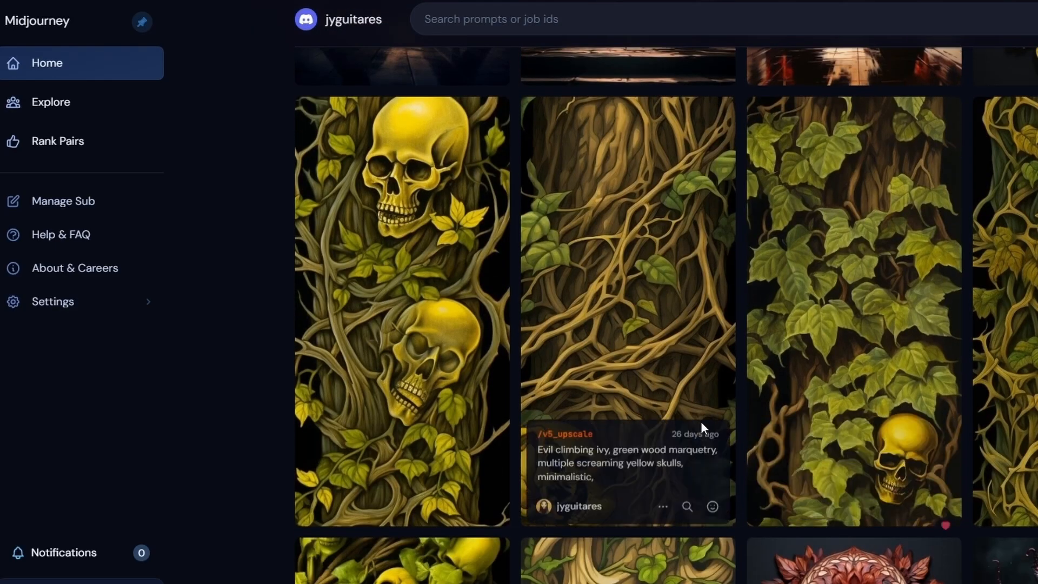
{"action": "scroll", "coordinate": [671, 224], "scroll_direction": "down", "scroll_amount": 4}
{"action": "scroll", "coordinate": [657, 219], "scroll_direction": "down", "scroll_amount": 1}
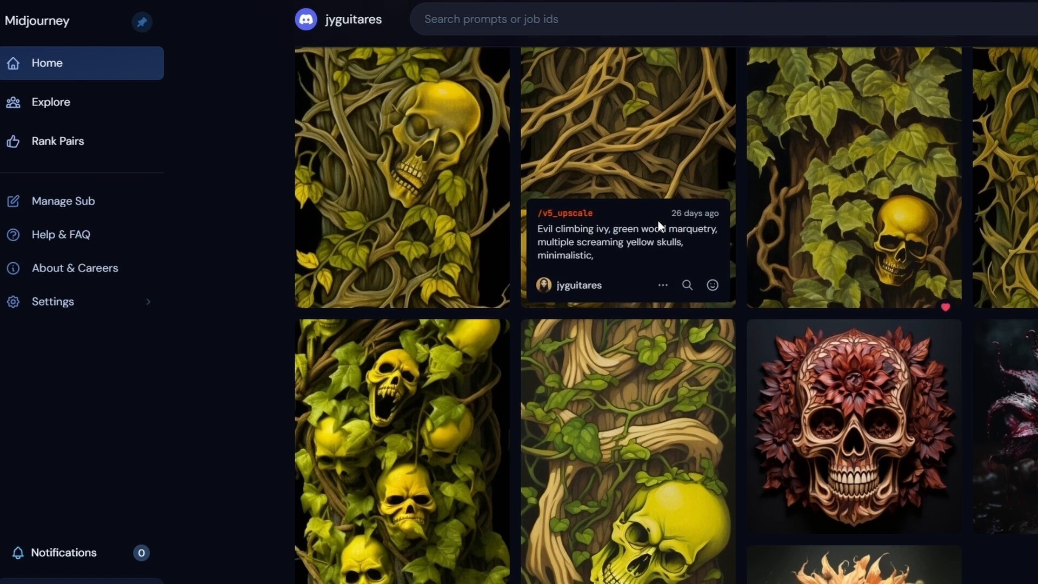
{"action": "scroll", "coordinate": [609, 394], "scroll_direction": "up", "scroll_amount": 4}
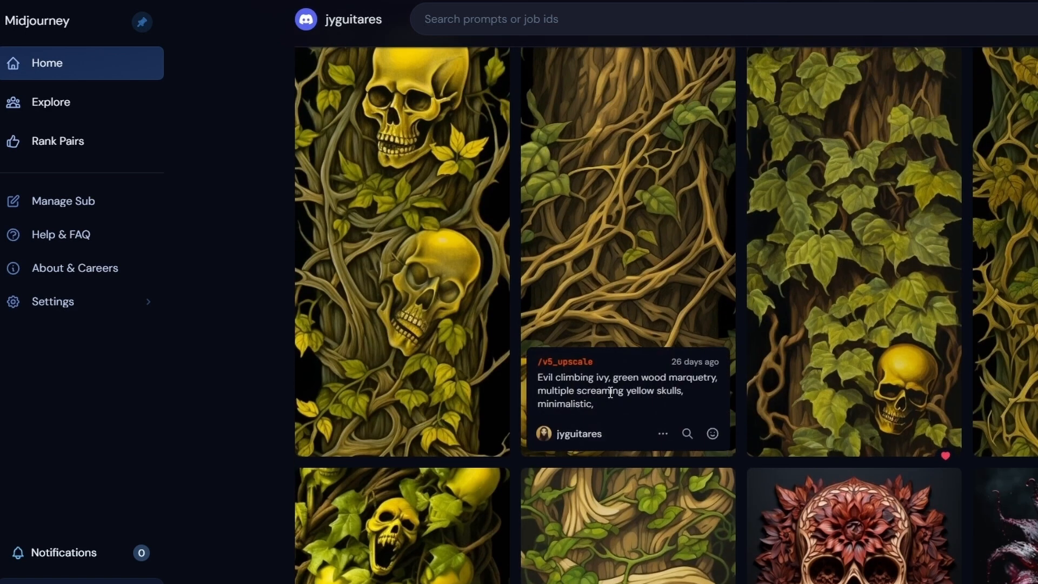
{"action": "scroll", "coordinate": [608, 391], "scroll_direction": "down", "scroll_amount": 5}
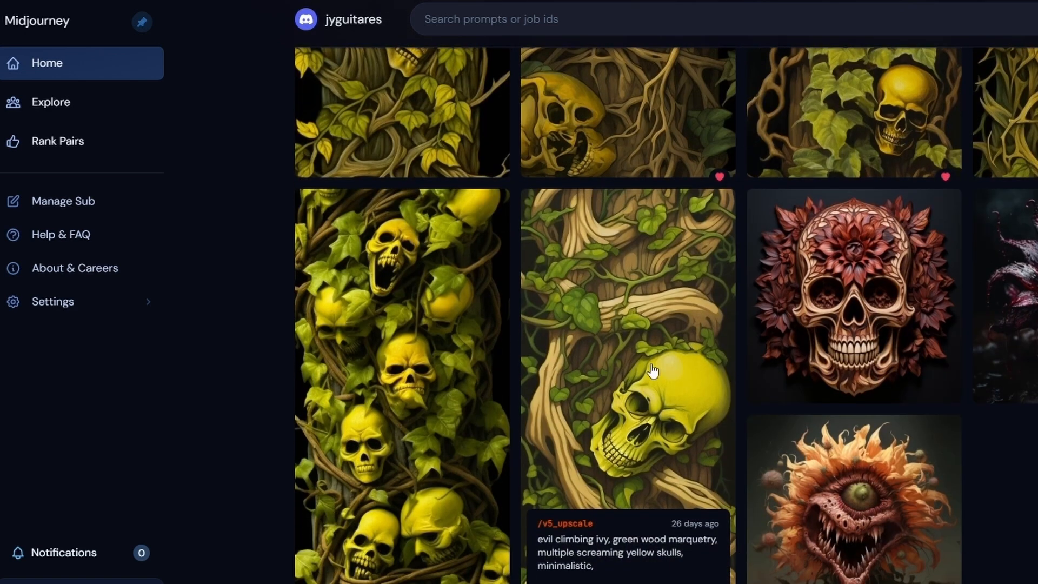
{"action": "left_click", "coordinate": [653, 371]}
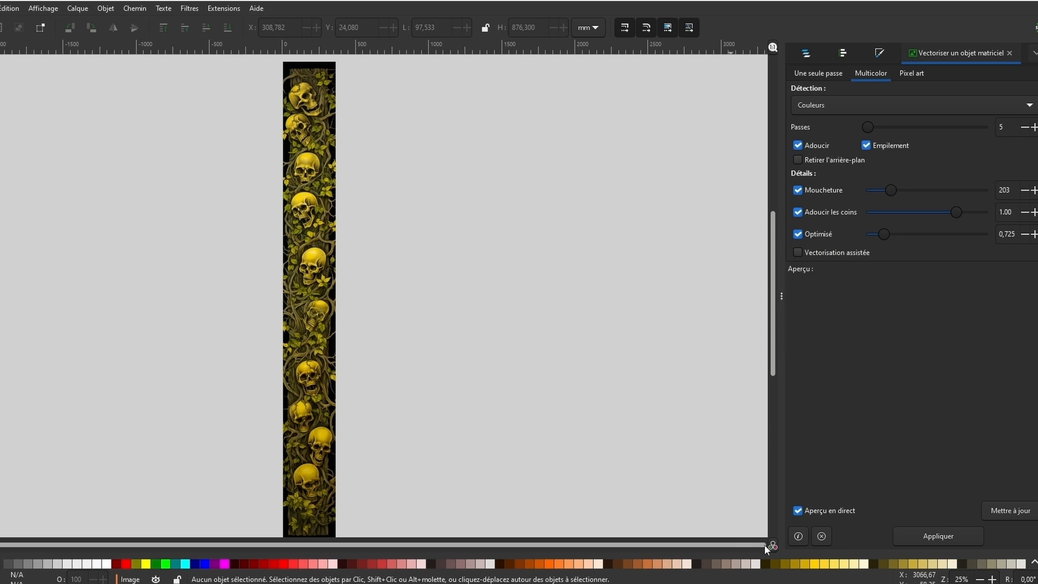
In Inkscape, vectorize the skull strip image by colours with 5 multicolor passes and move the traced copy beside the original
{"action": "left_click", "coordinate": [324, 325]}
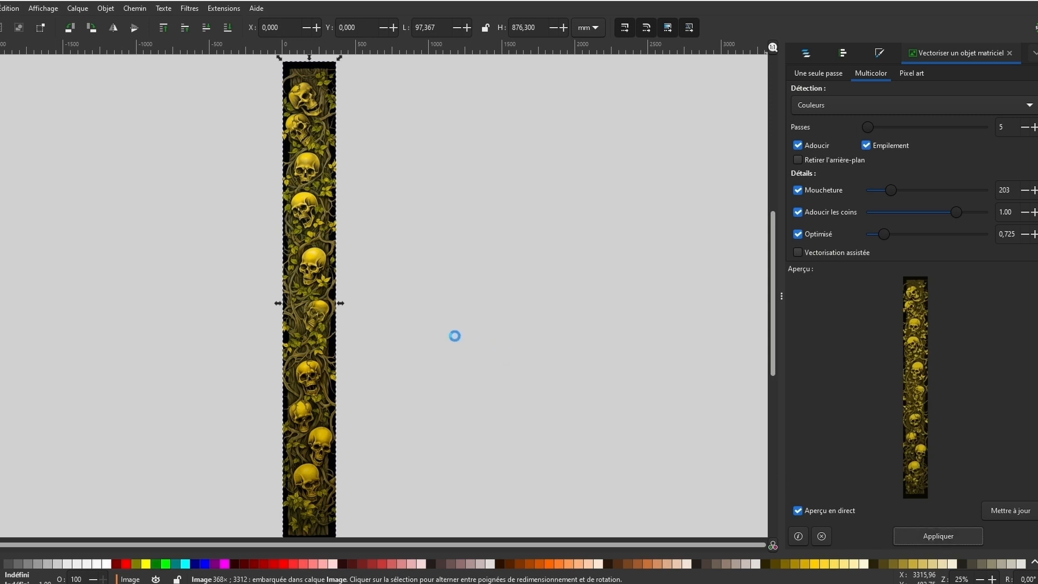
{"action": "left_click_drag", "start_coordinate": [304, 301], "coordinate": [468, 300]}
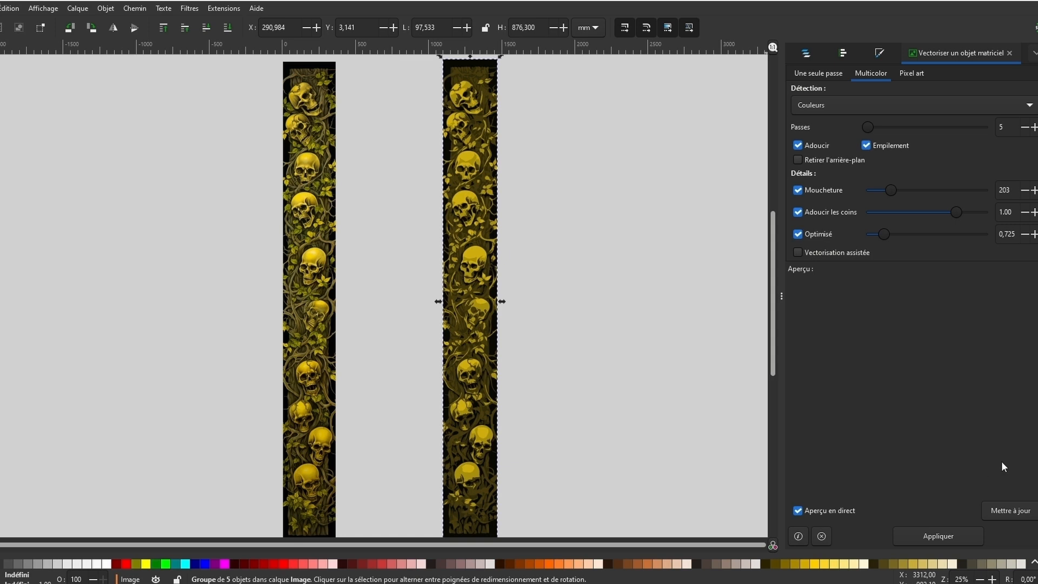
{"action": "left_click", "coordinate": [597, 390]}
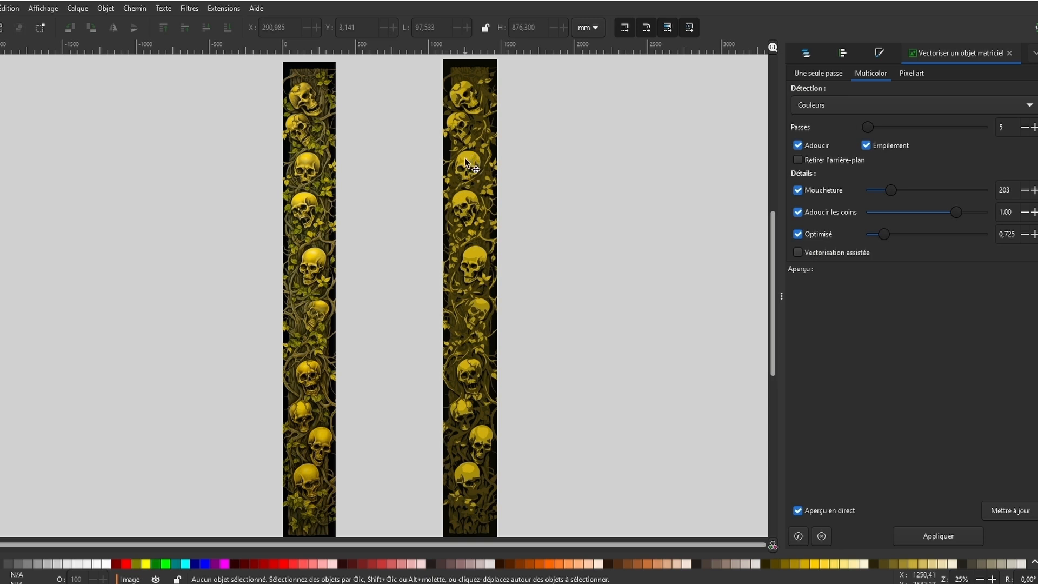
Separate the traced skull strip's stacked colour layers by spreading four of them out horizontally around the remaining solid yellow layer
{"action": "left_click_drag", "start_coordinate": [466, 163], "coordinate": [692, 163]}
{"action": "left_click_drag", "start_coordinate": [466, 165], "coordinate": [609, 158]}
{"action": "mouse_move", "coordinate": [470, 165]}
{"action": "left_mouse_down"}
{"action": "mouse_move", "coordinate": [102, 168]}
{"action": "mouse_move", "coordinate": [149, 170]}
{"action": "left_mouse_up"}
{"action": "left_click_drag", "start_coordinate": [469, 170], "coordinate": [396, 171]}
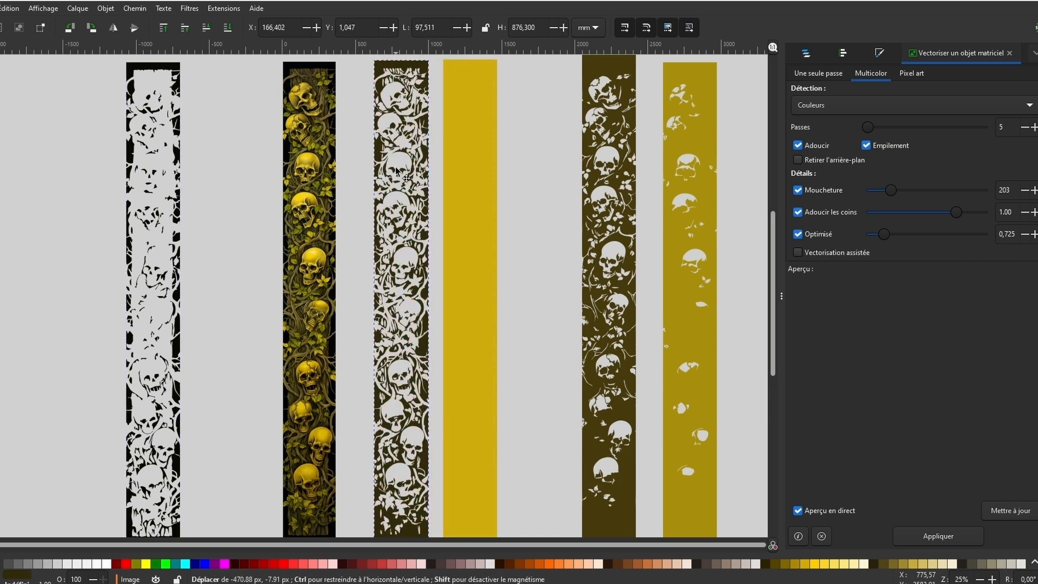